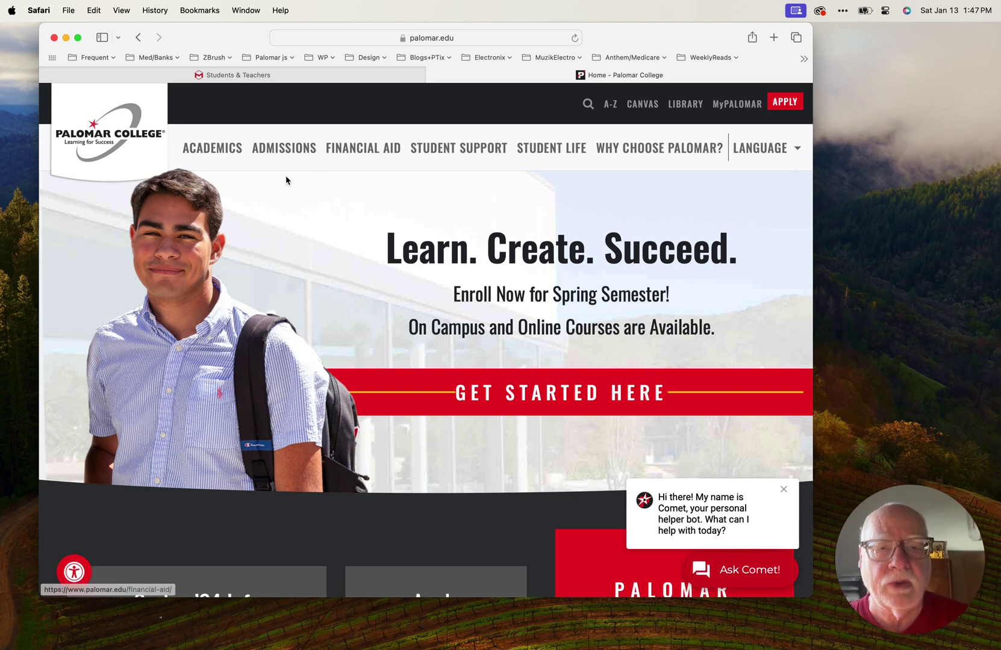
# Go to the maxon.net website in the current browser tab.
pyautogui.click(493, 38)
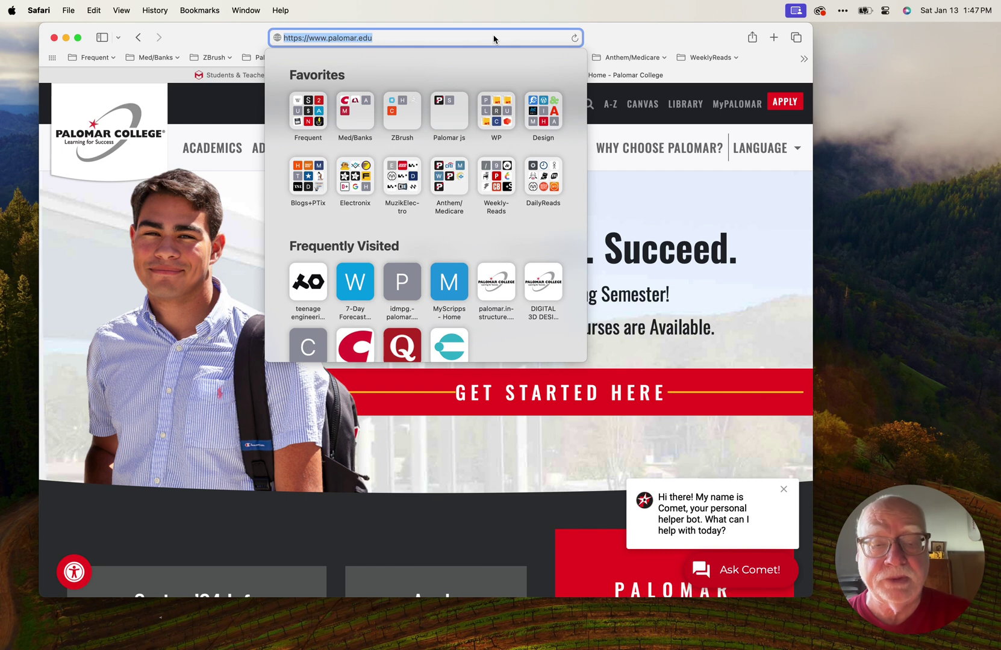
pyautogui.write('mason')
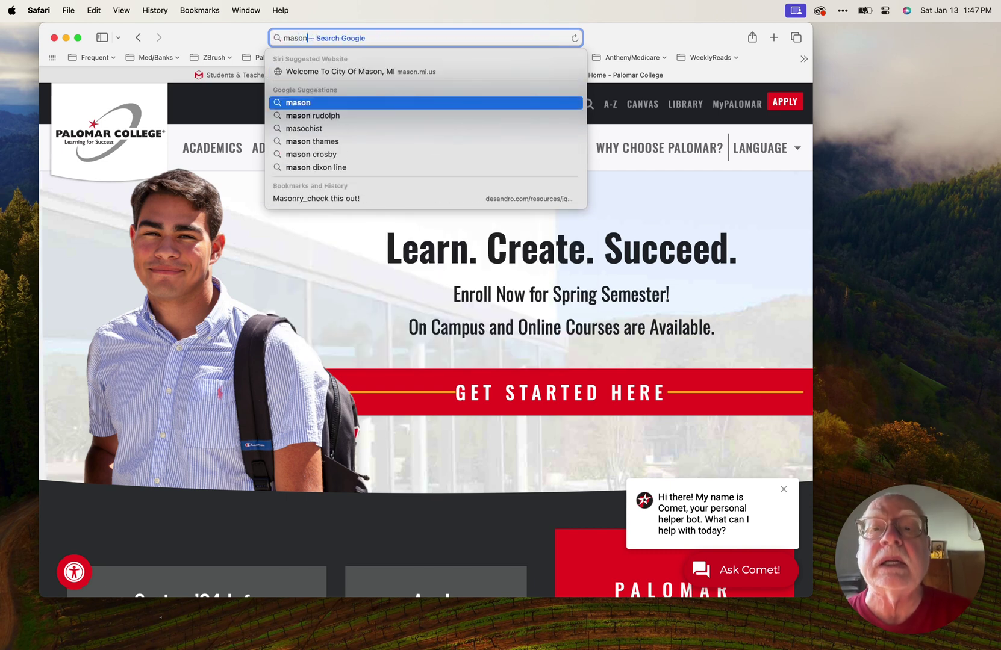
pyautogui.press('BackSpace')
pyautogui.press('BackSpace')
pyautogui.press('BackSpace')
pyautogui.write('xo')
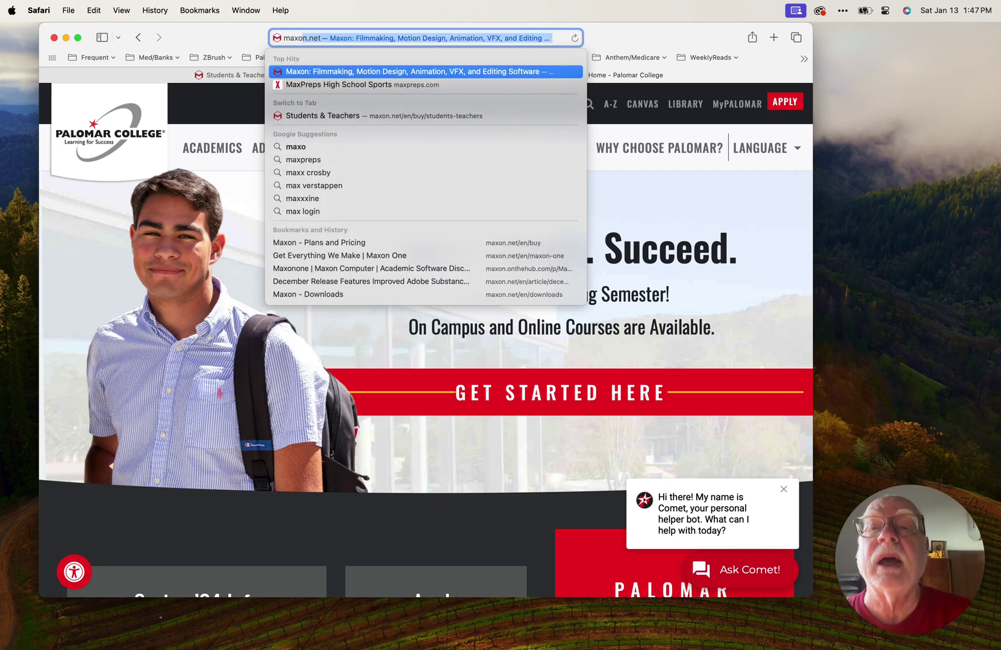
pyautogui.write('n.net')
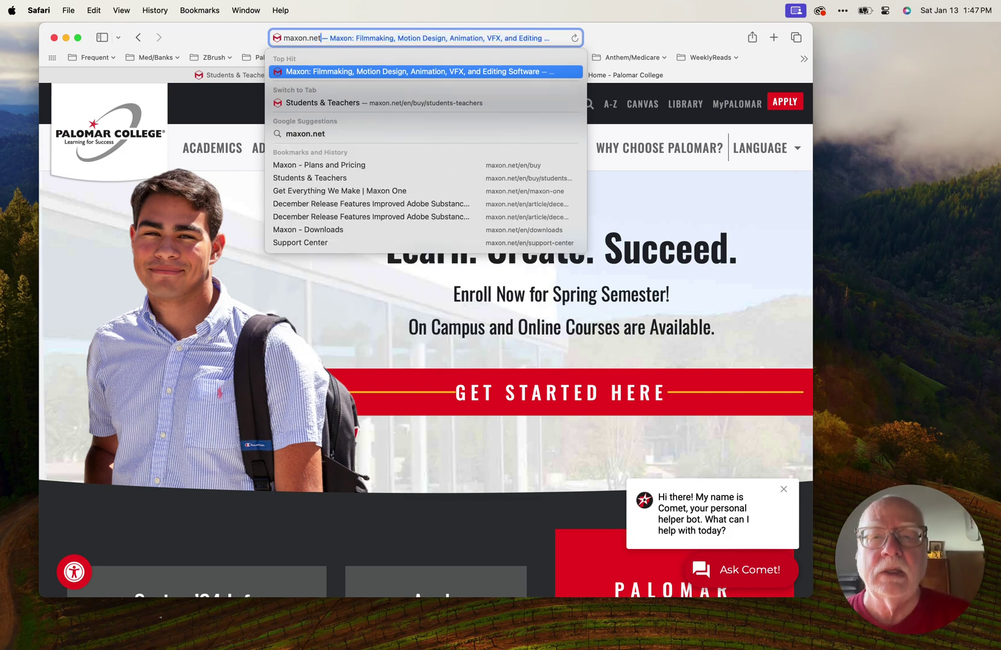
pyautogui.press('Return')
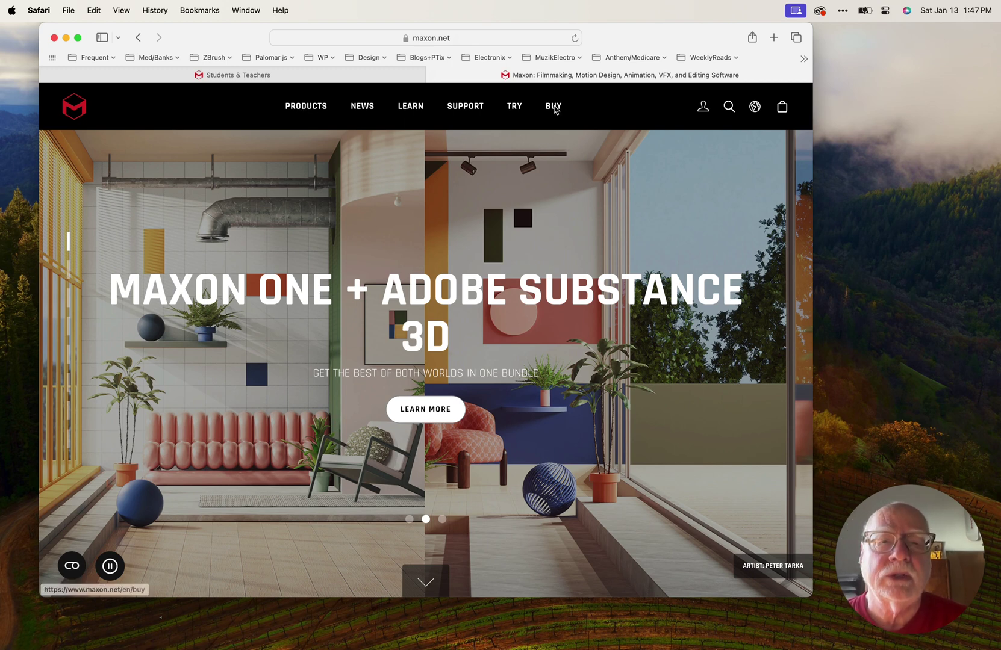
# Open Maxon's Plans and Pricing page and go to the Students & Teachers licences linked below the plans.
pyautogui.click(552, 109)
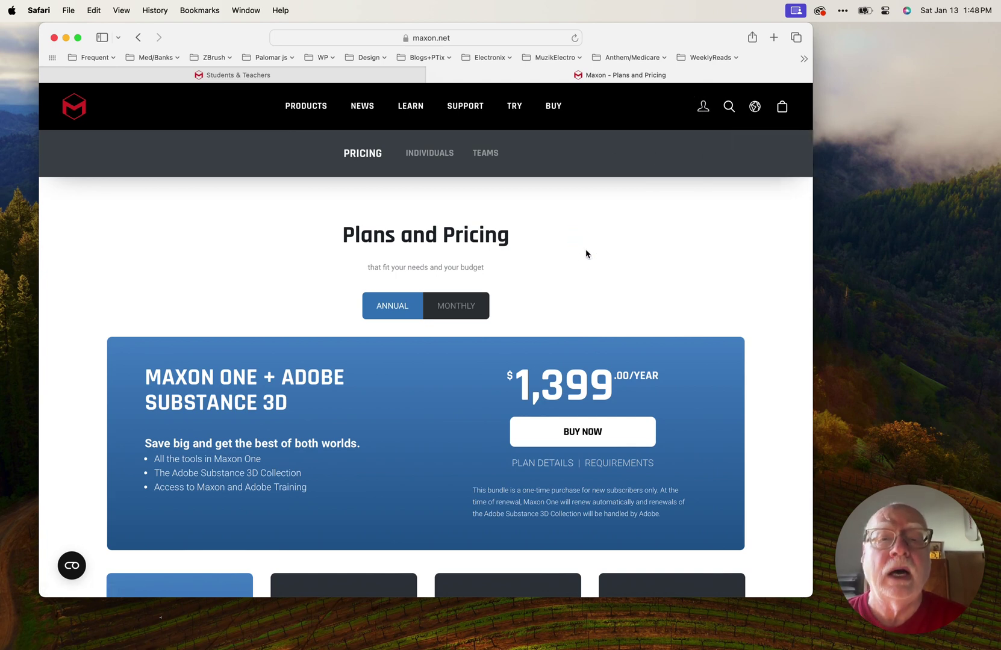
pyautogui.scroll(-15, 550, 292)
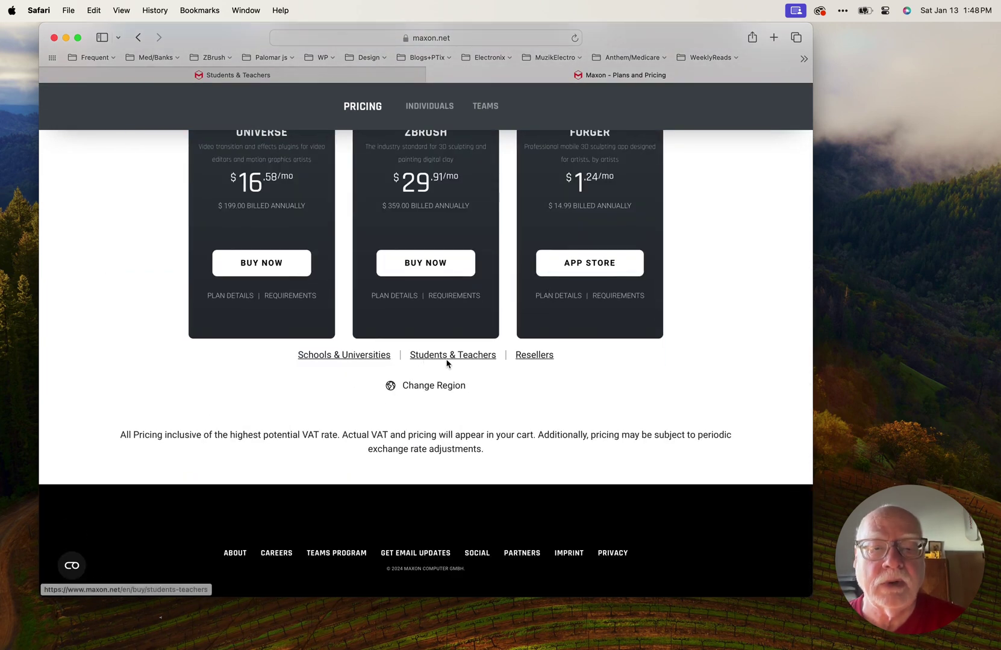
pyautogui.click(481, 373)
pyautogui.click(469, 354)
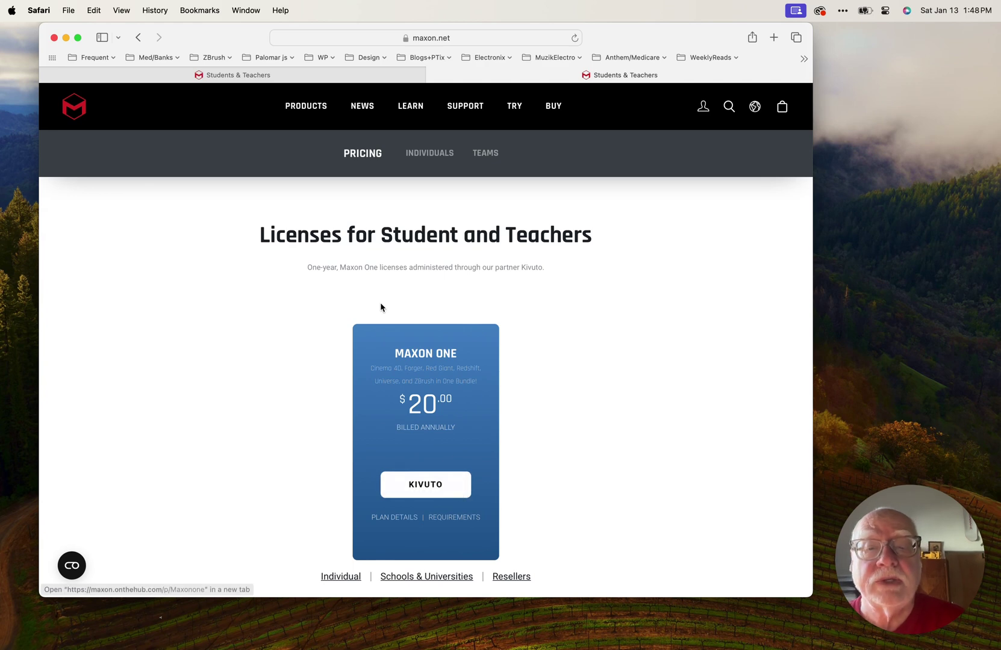
# Open the Kivuto offer page for the student and teacher Maxon One licence.
pyautogui.scroll(-3, 548, 431)
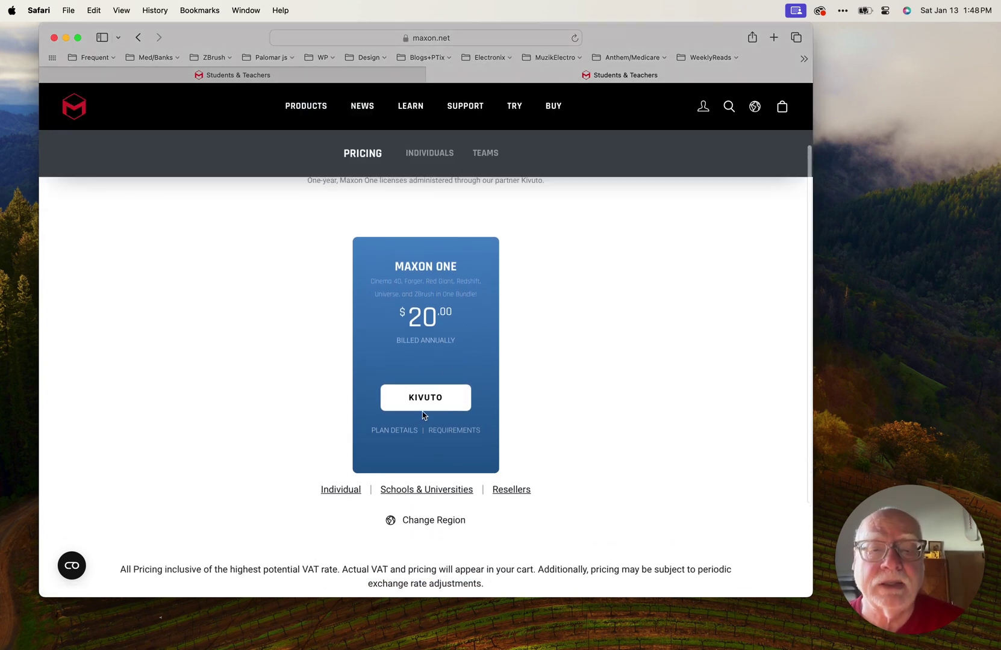
pyautogui.scroll(2, 423, 400)
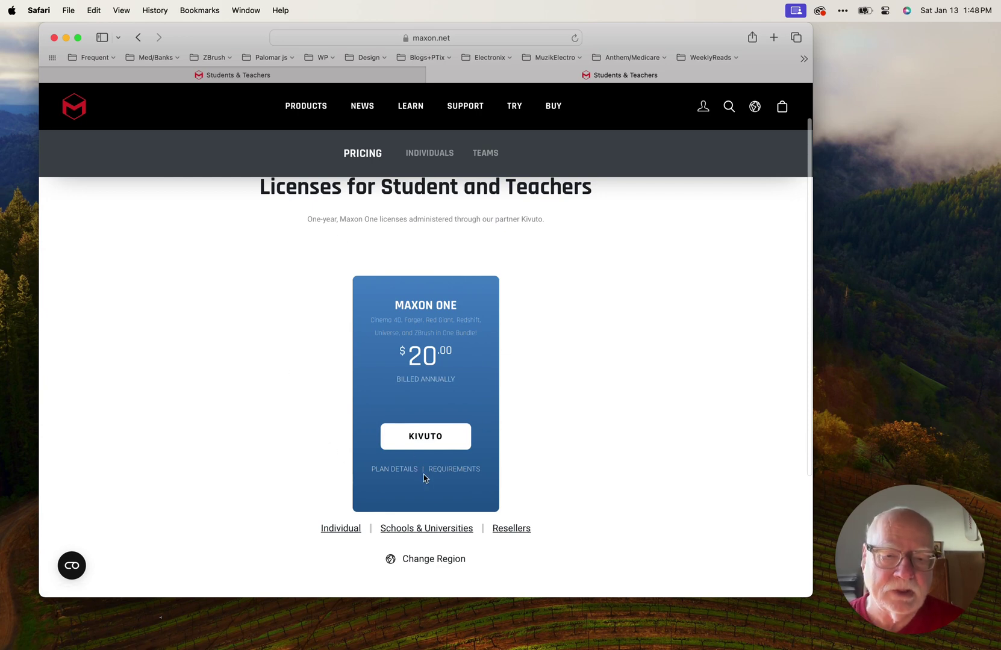
pyautogui.click(432, 438)
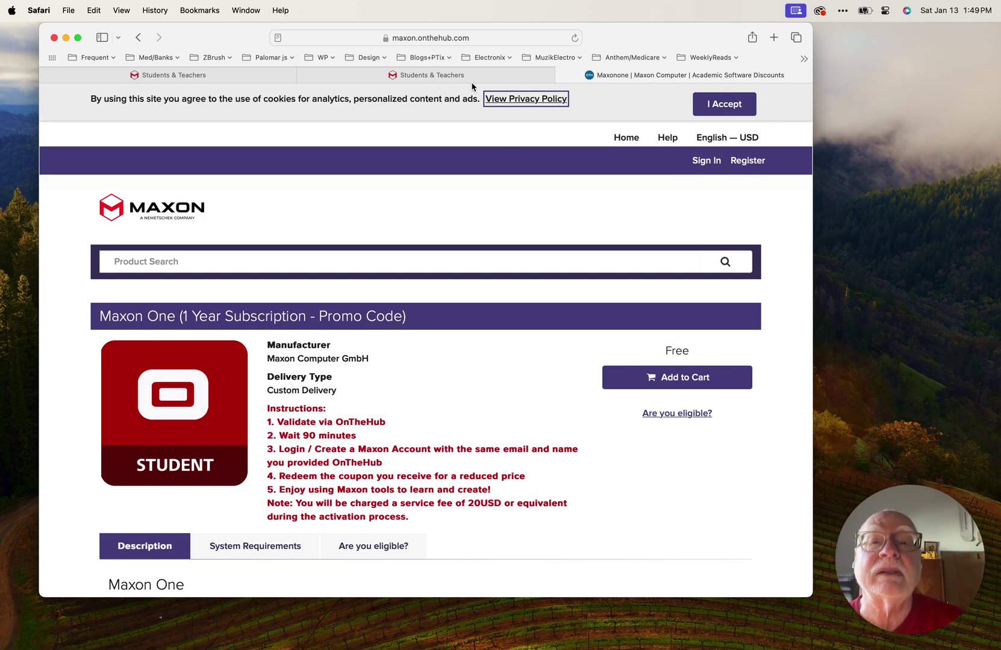
# Return to Maxon's Students & Teachers page and open the Downloads page from the site's product list.
pyautogui.click(401, 80)
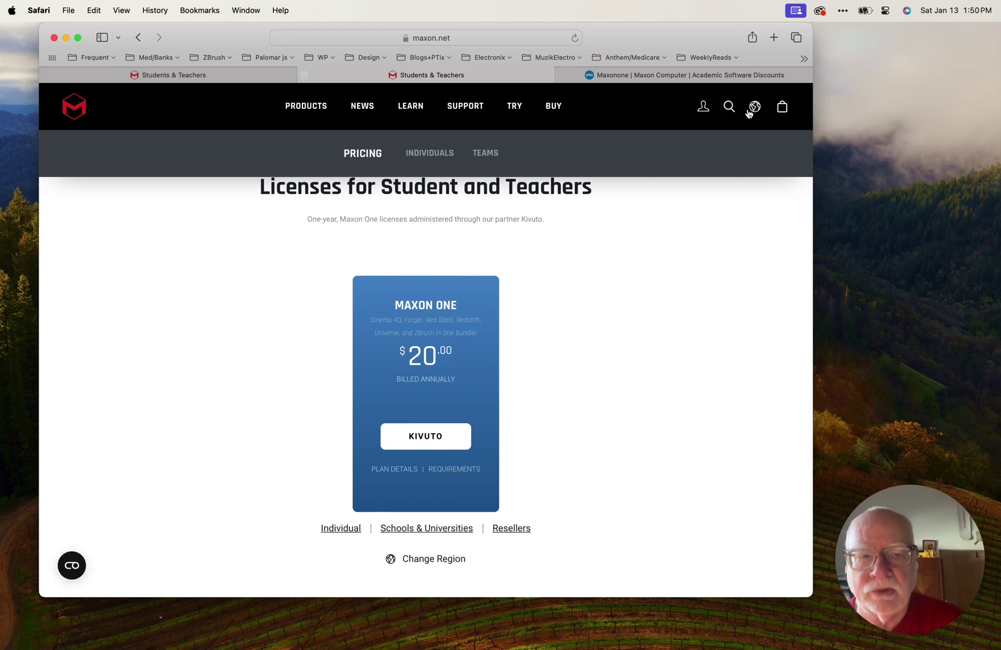
pyautogui.click(694, 77)
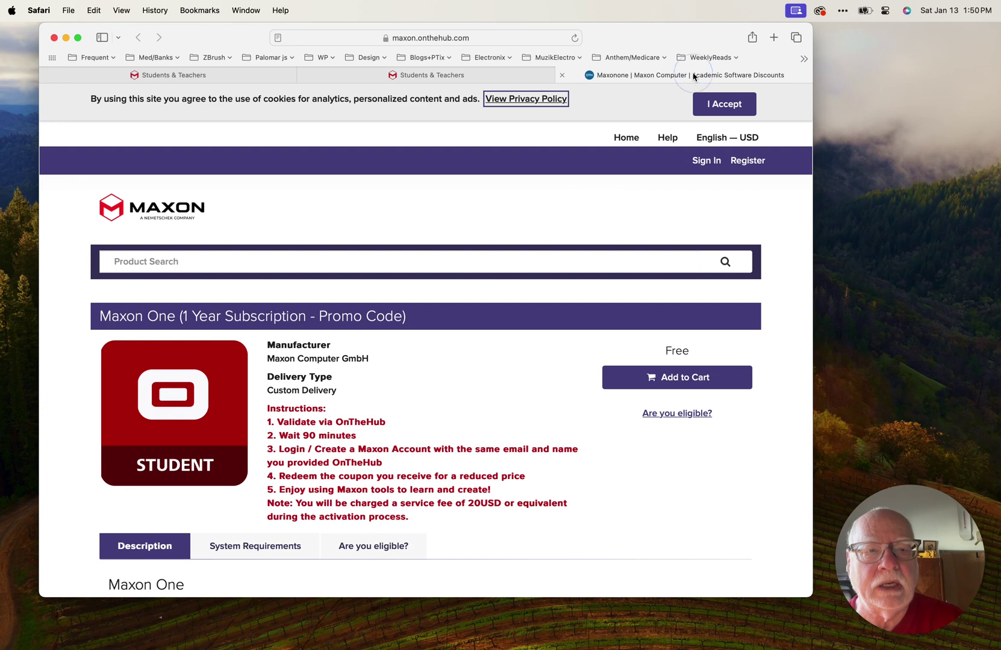
pyautogui.click(431, 75)
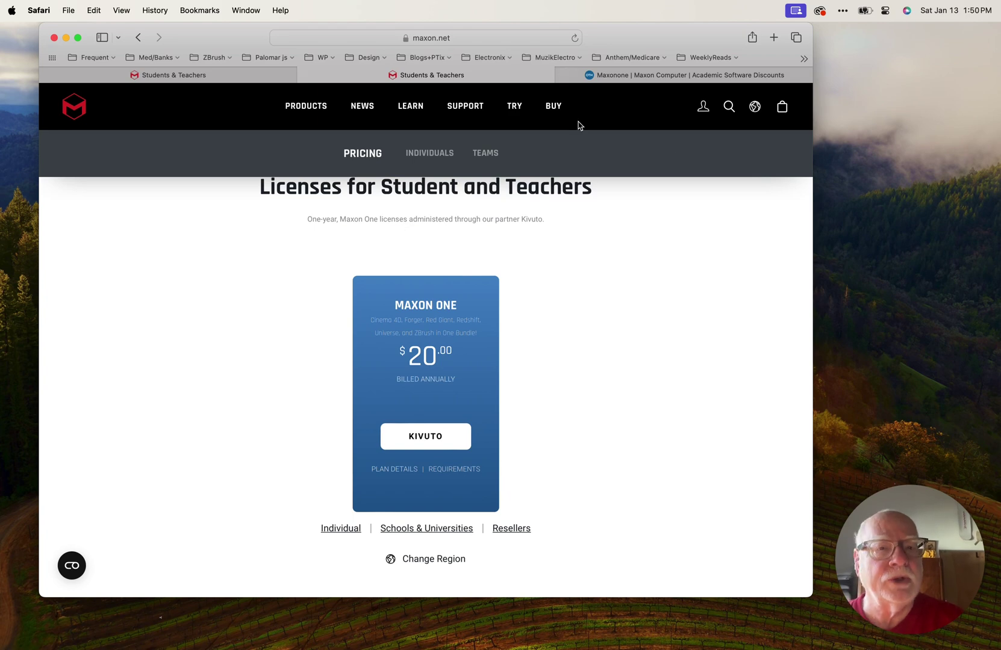
pyautogui.click(307, 108)
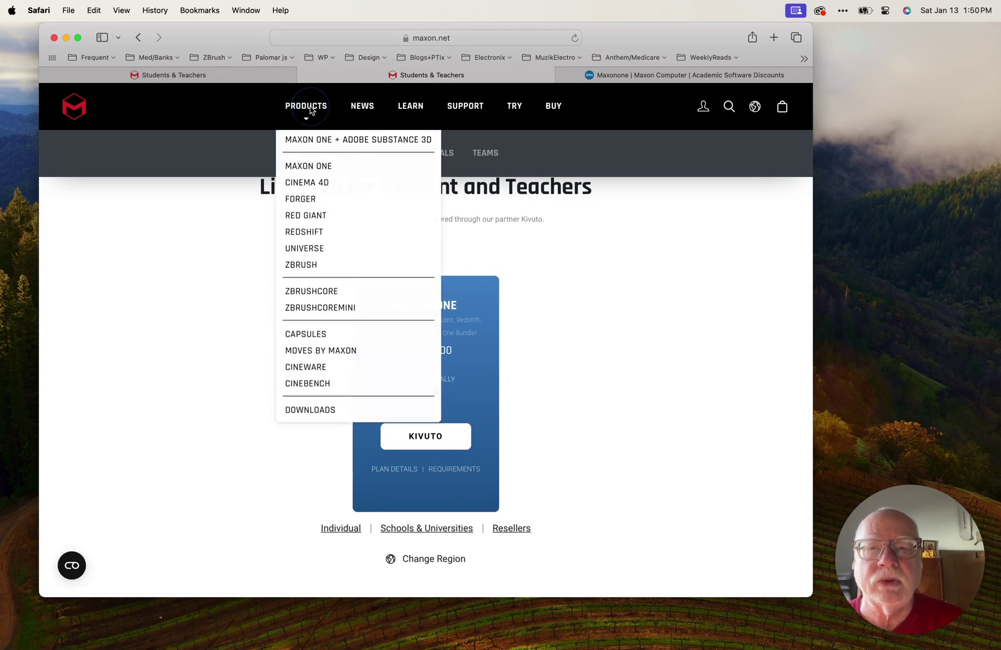
pyautogui.click(308, 107)
pyautogui.click(310, 108)
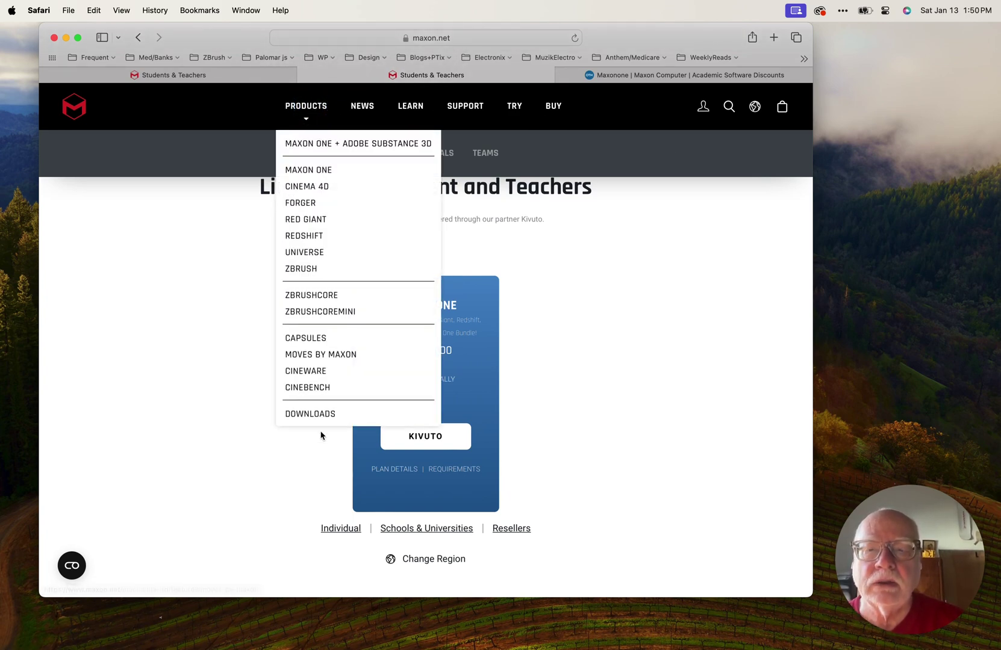
pyautogui.click(317, 414)
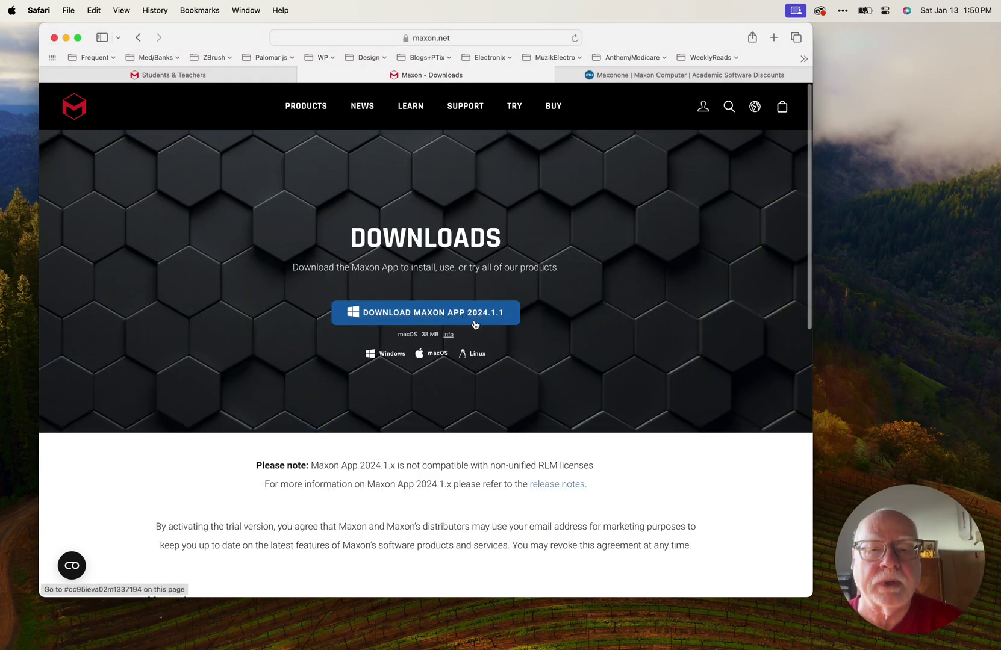
# Examine which operating systems Maxon App 2024.1.1 is offered for on the Downloads page, and collapse the Maxon App section.
pyautogui.scroll(-8, 430, 479)
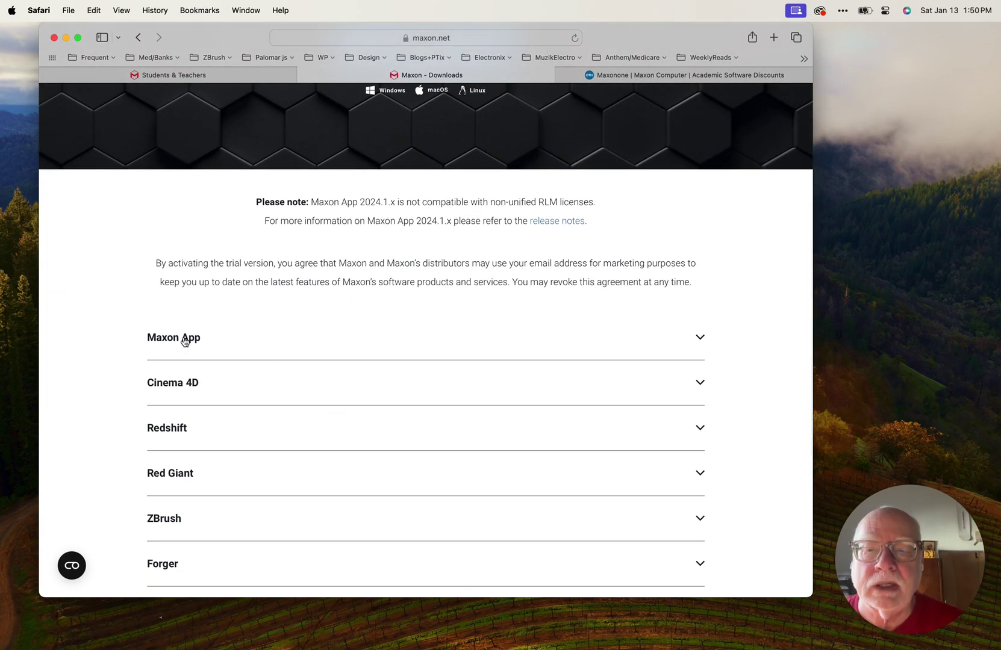
pyautogui.click(183, 339)
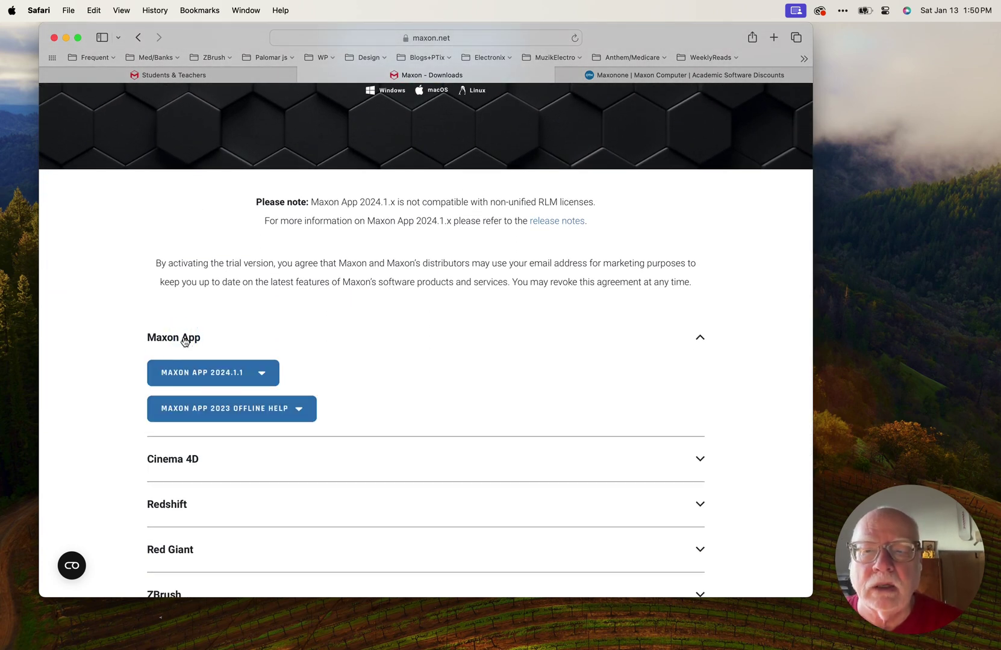
pyautogui.click(263, 374)
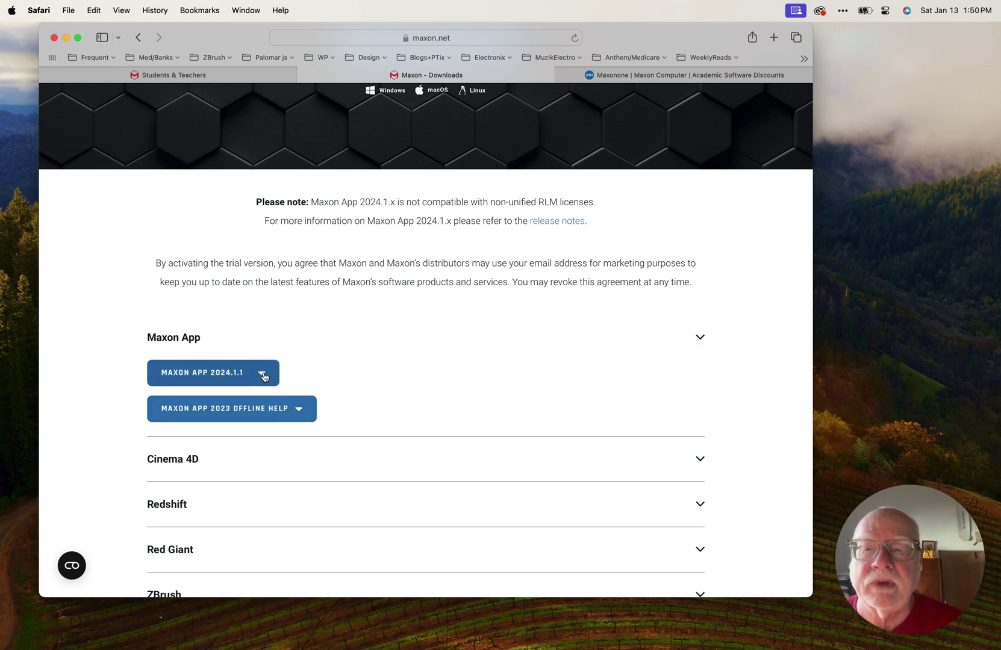
pyautogui.click(218, 373)
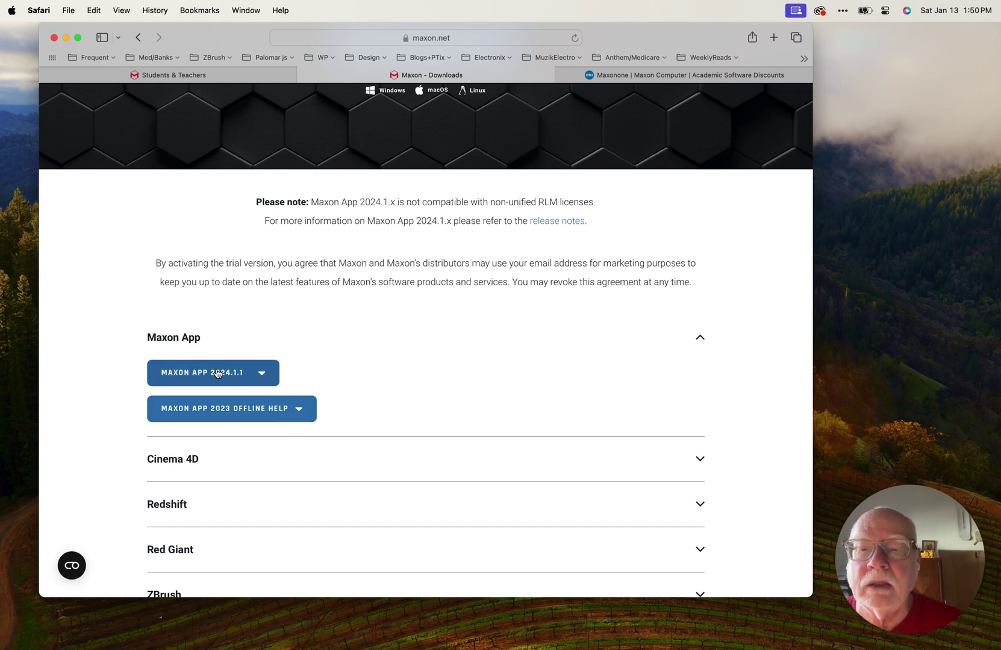
pyautogui.click(263, 374)
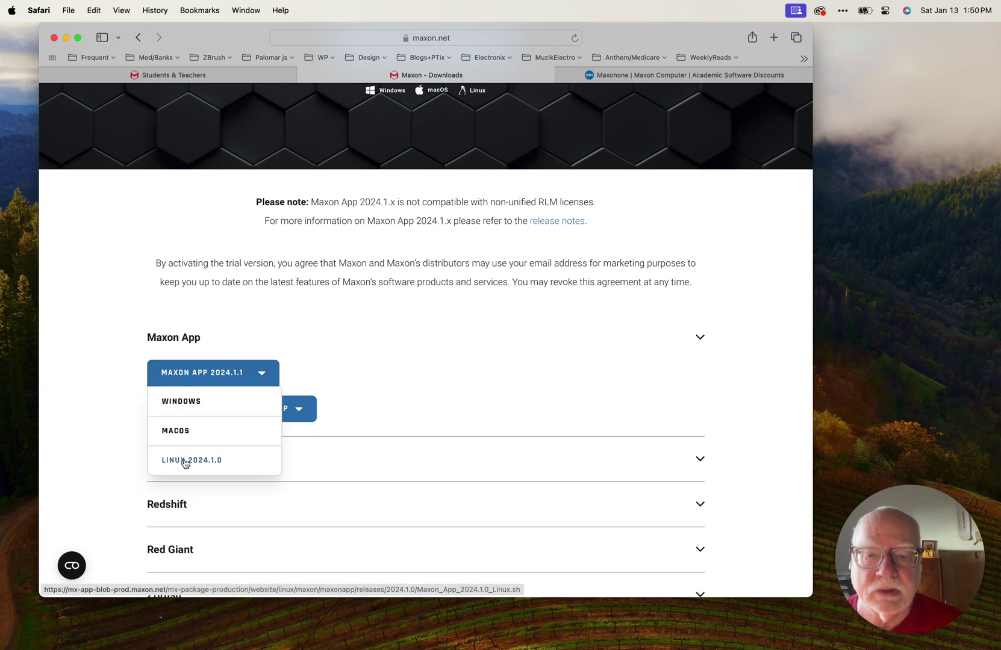
pyautogui.click(399, 347)
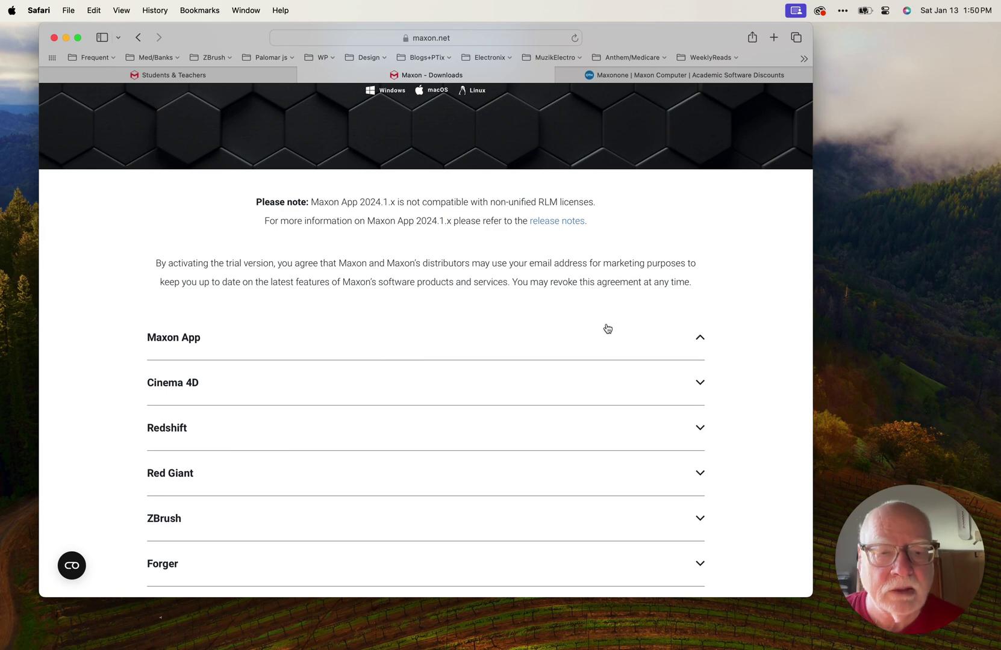
pyautogui.scroll(5, 625, 313)
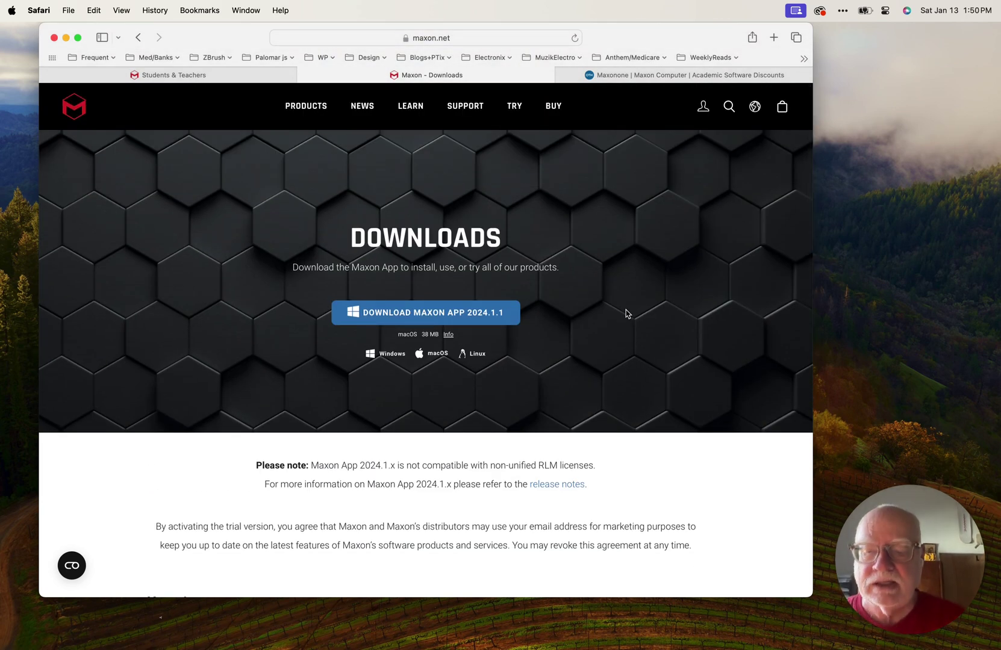
# Search the app launcher for "ma" and launch the installed Maxon app.
pyautogui.hotkey('ctrl', 'Escape')
pyautogui.write('ma')
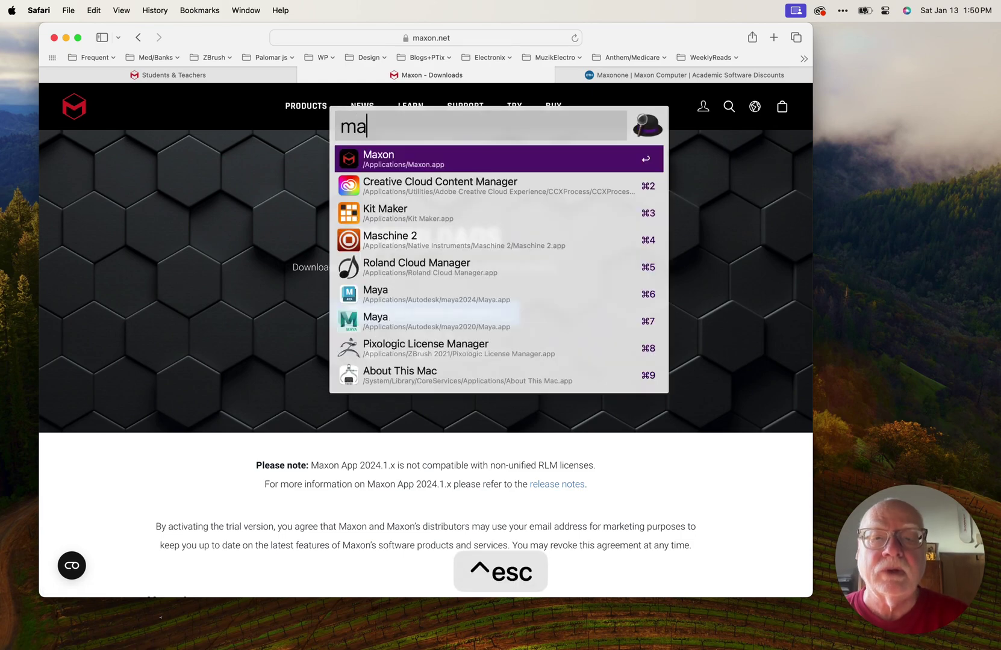
pyautogui.press('Return')
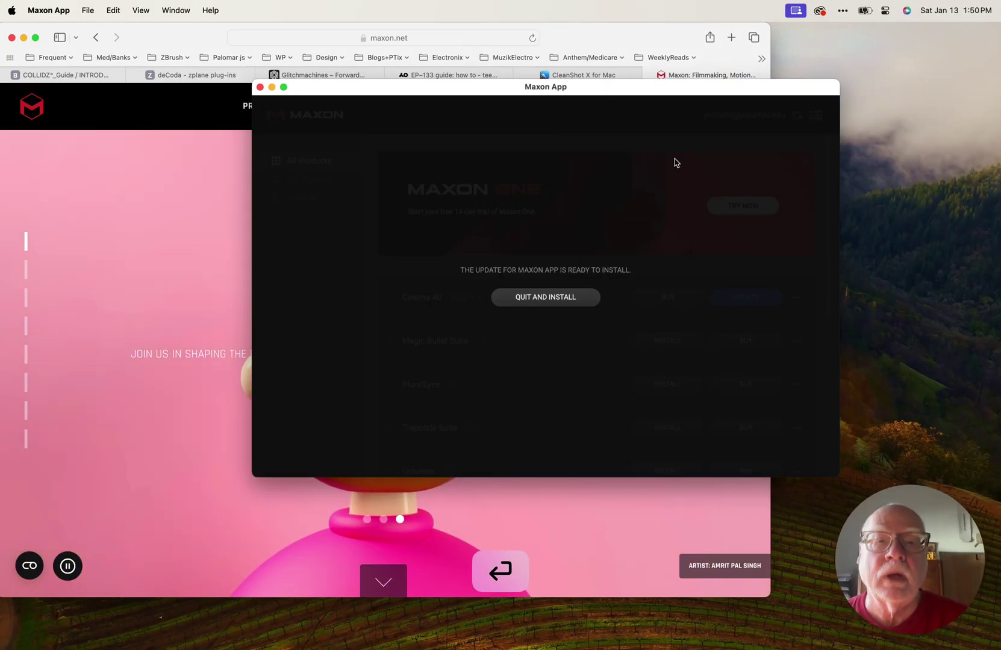
# Move the Maxon App window to Desktop 3 and switch to that desktop.
pyautogui.hotkey('ctrl', 'Up')
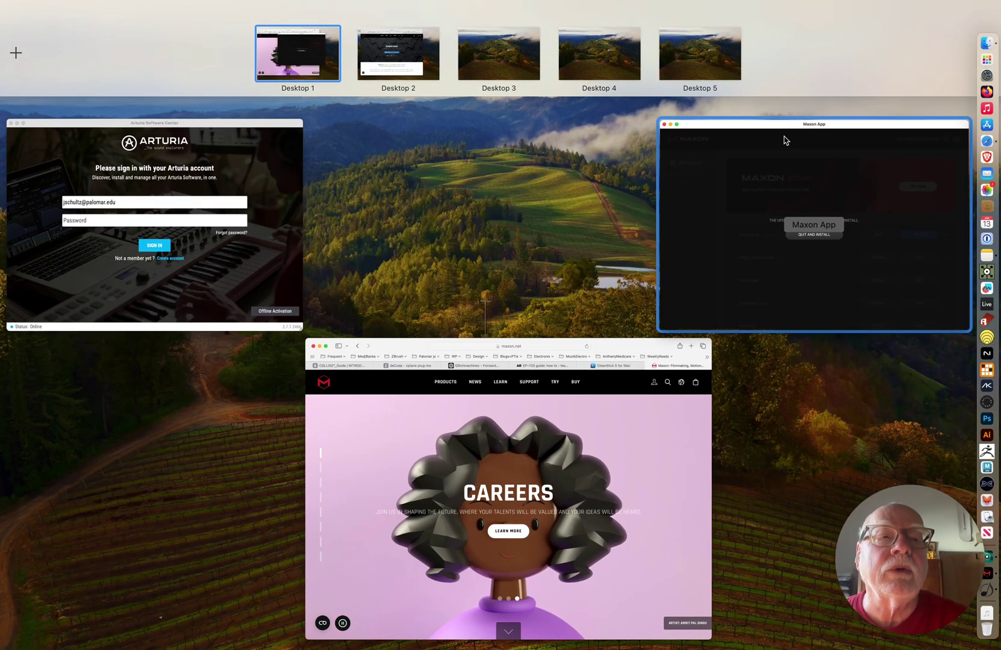
pyautogui.moveTo(786, 133); pyautogui.dragTo(530, 60)
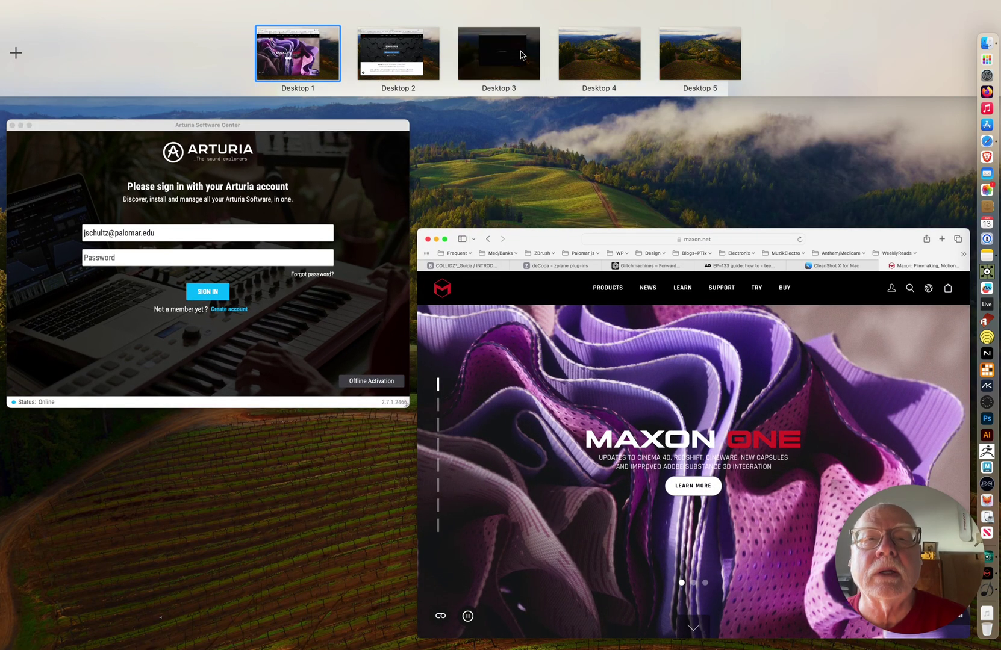
pyautogui.click(522, 56)
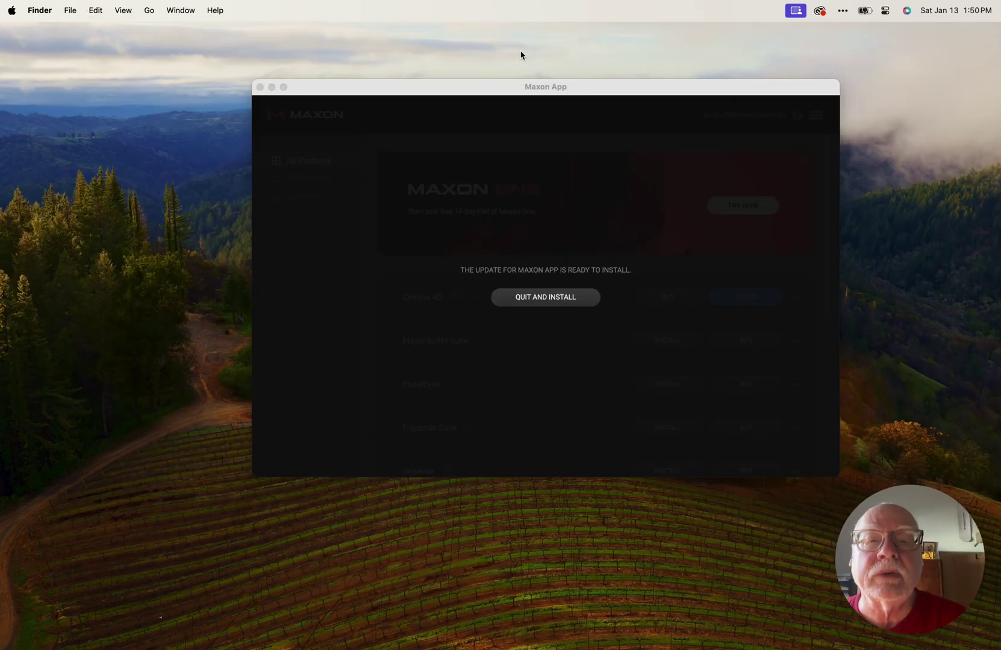
# Quit and install the pending Maxon App update, authorizing the Maxon Installer with the computer account's password.
pyautogui.click(547, 298)
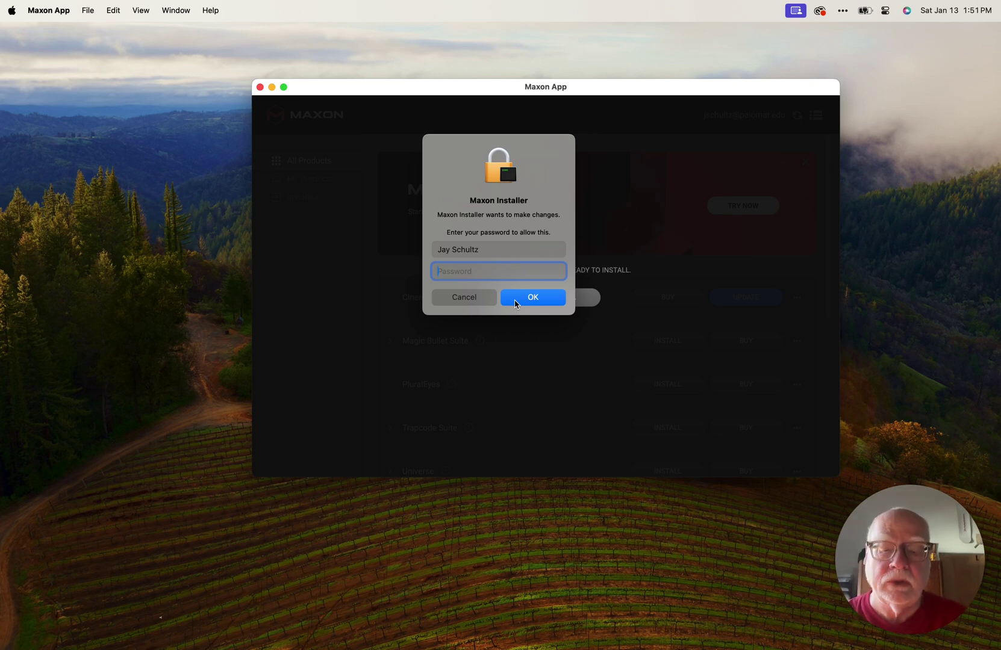
pyautogui.write('•••••••••••••')
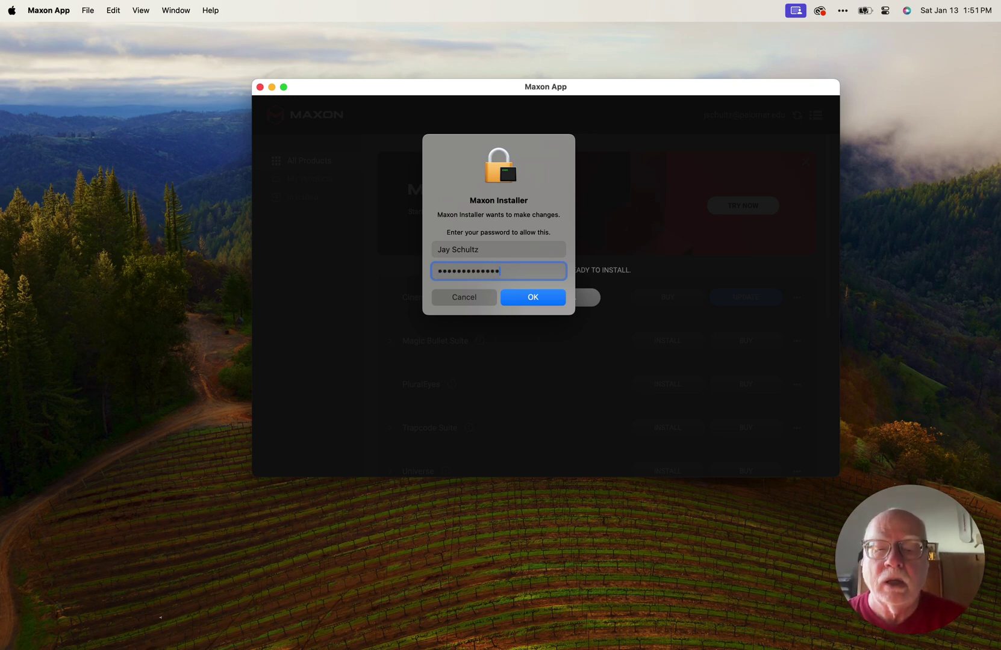
pyautogui.write('•')
pyautogui.click(514, 299)
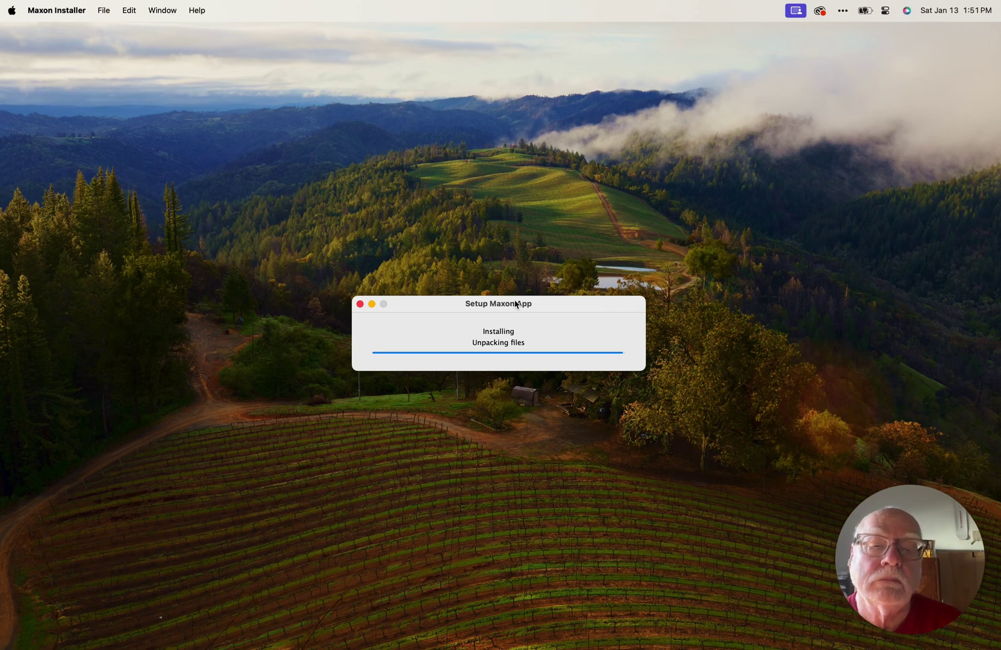
pyautogui.moveTo(515, 304); pyautogui.dragTo(514, 210)
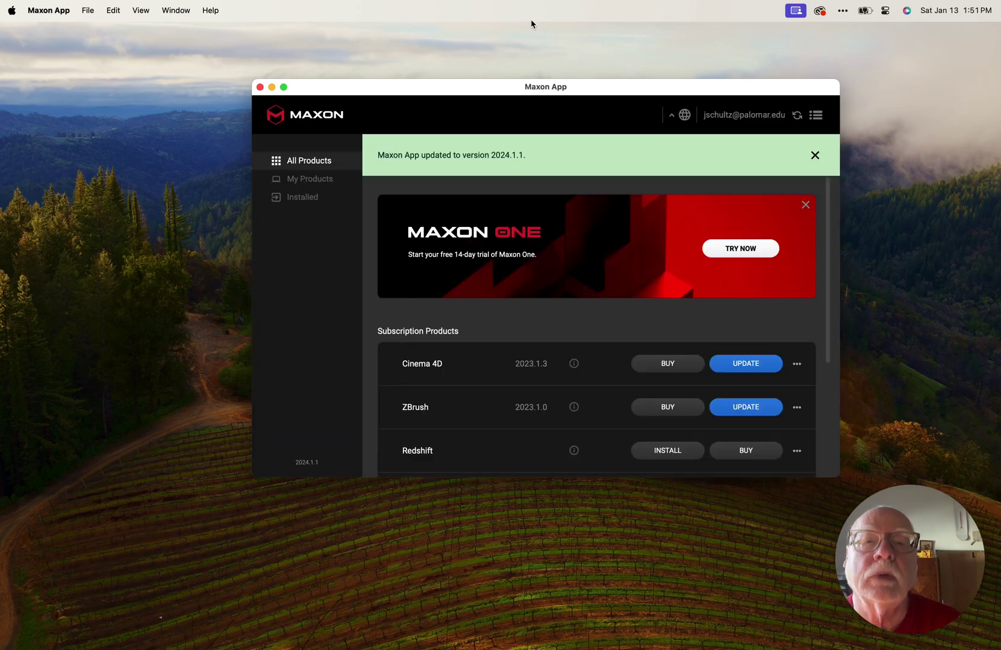
# Reposition and enlarge the Maxon App window so the Subscription Products and Mobile Apps lists fit in view.
pyautogui.moveTo(523, 84); pyautogui.dragTo(408, 170)
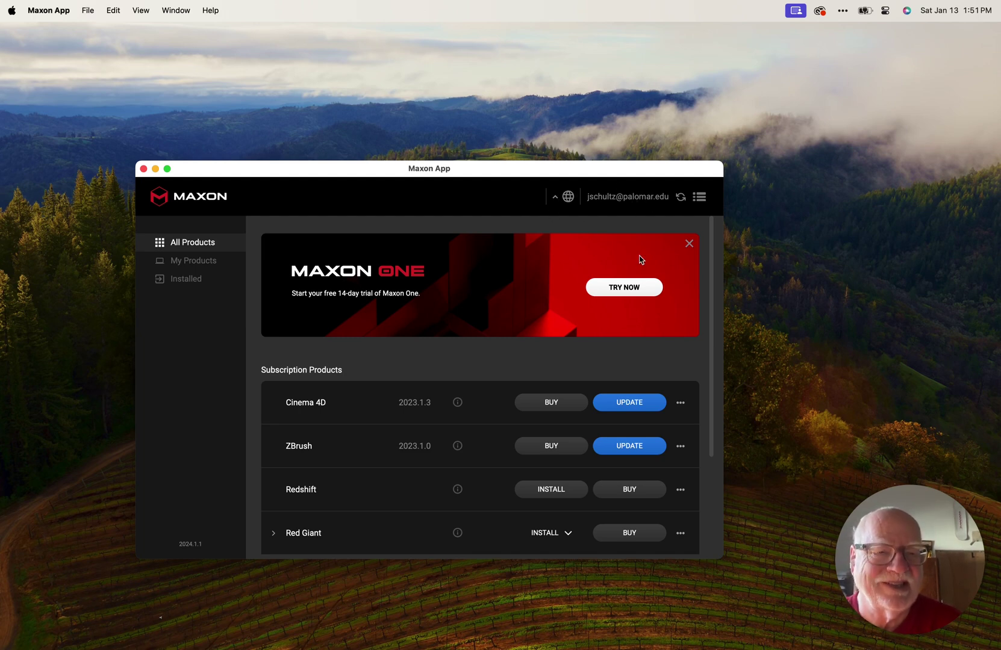
pyautogui.moveTo(588, 168); pyautogui.dragTo(596, 101)
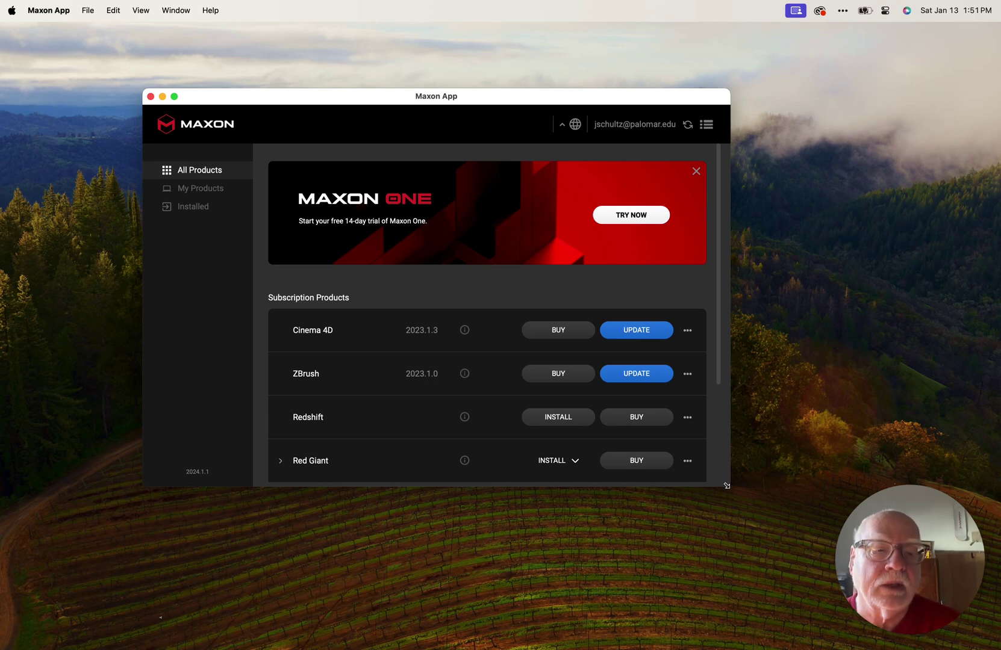
pyautogui.moveTo(727, 485); pyautogui.dragTo(743, 620)
pyautogui.scroll(-2, 660, 475)
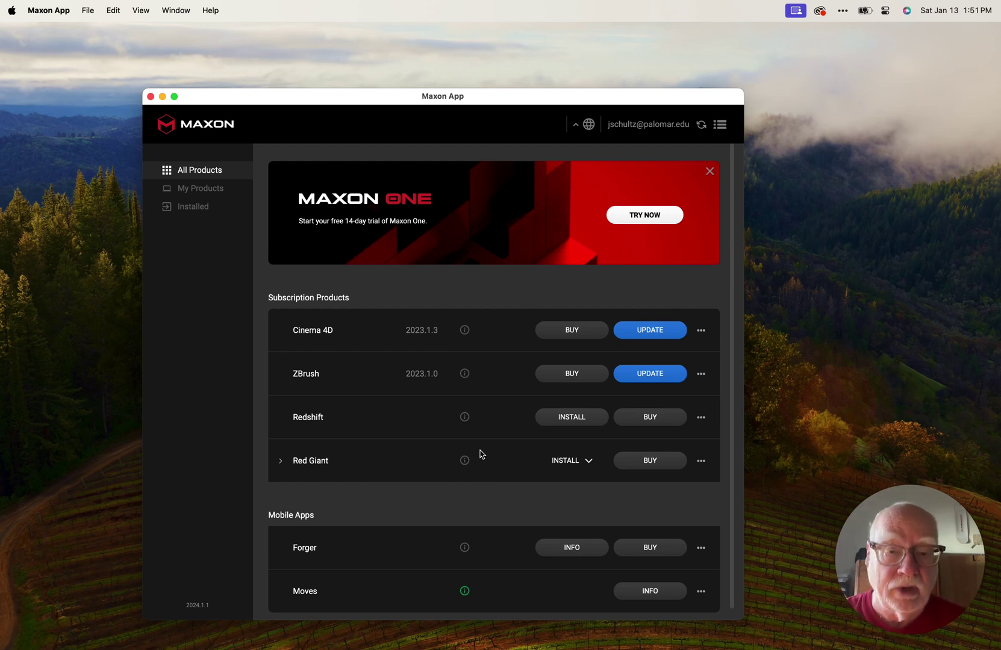
pyautogui.scroll(-1, 482, 455)
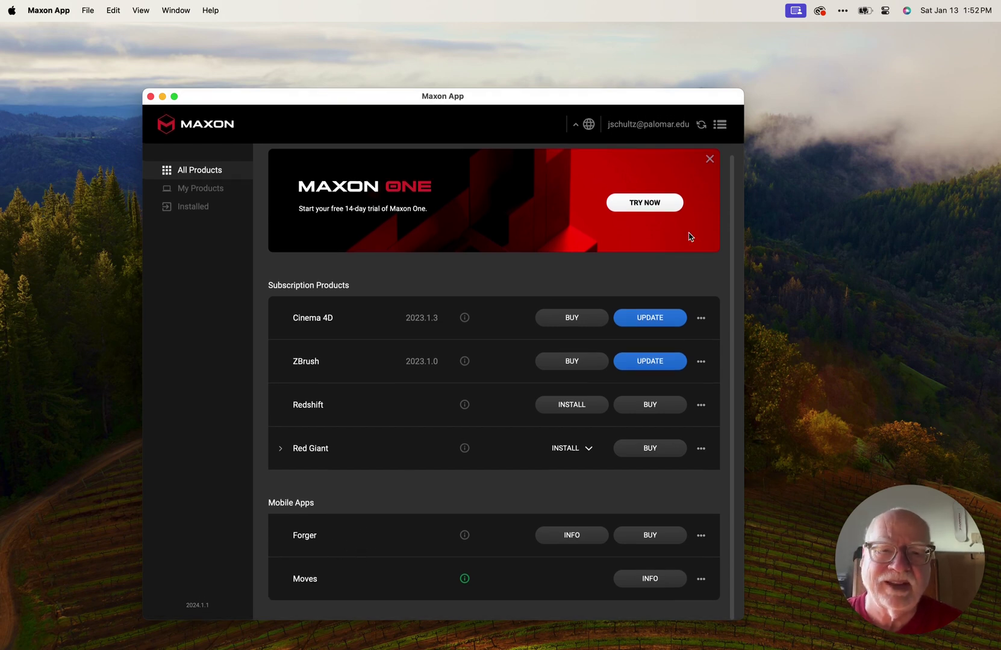
pyautogui.moveTo(500, 104); pyautogui.dragTo(499, 59)
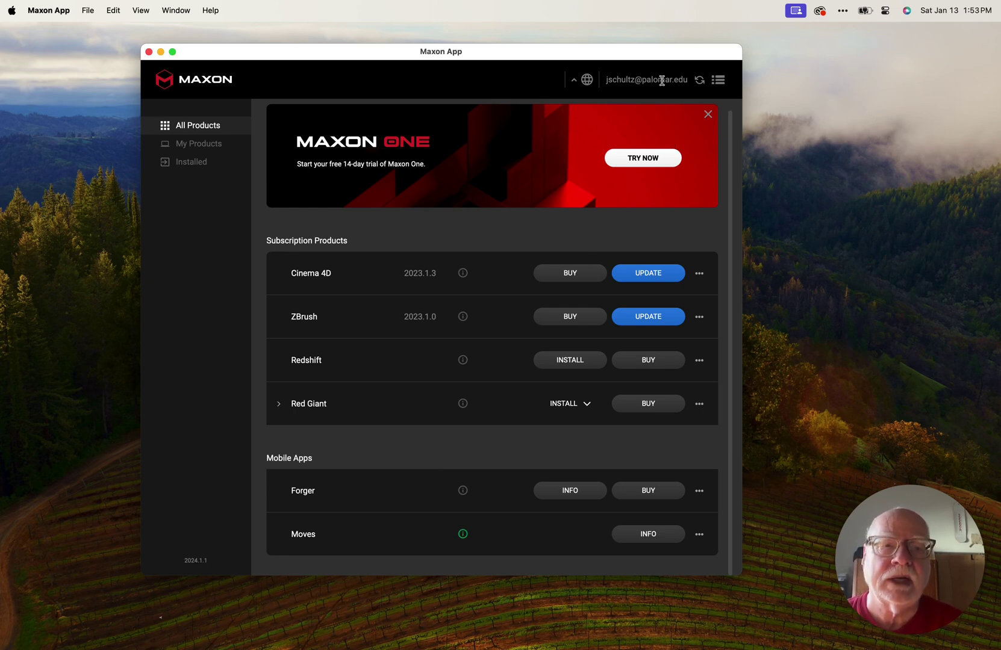
pyautogui.moveTo(642, 80); pyautogui.dragTo(680, 89)
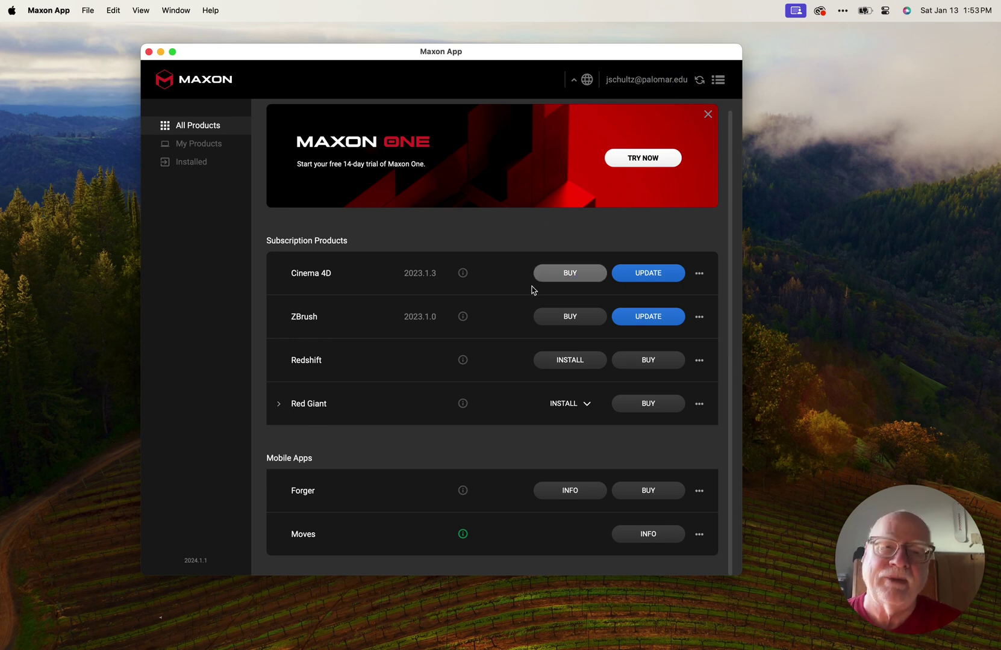